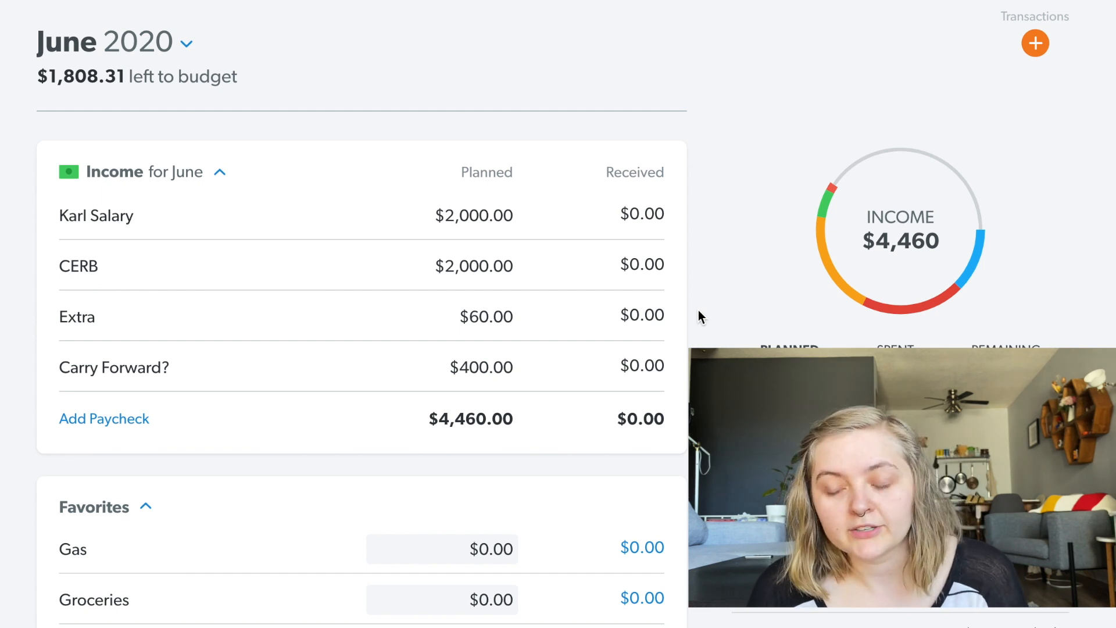
# Set the planned amount for Gas in the Favorites group of the June 2020 budget to $75.
pyautogui.scroll(-1, 699, 311)
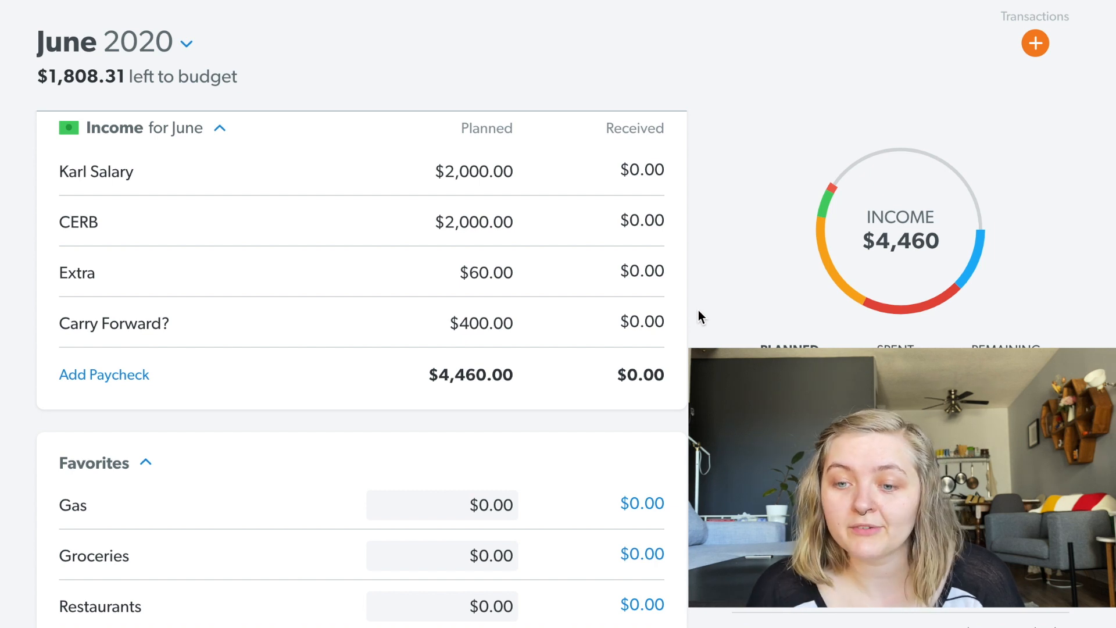
pyautogui.scroll(1, 699, 310)
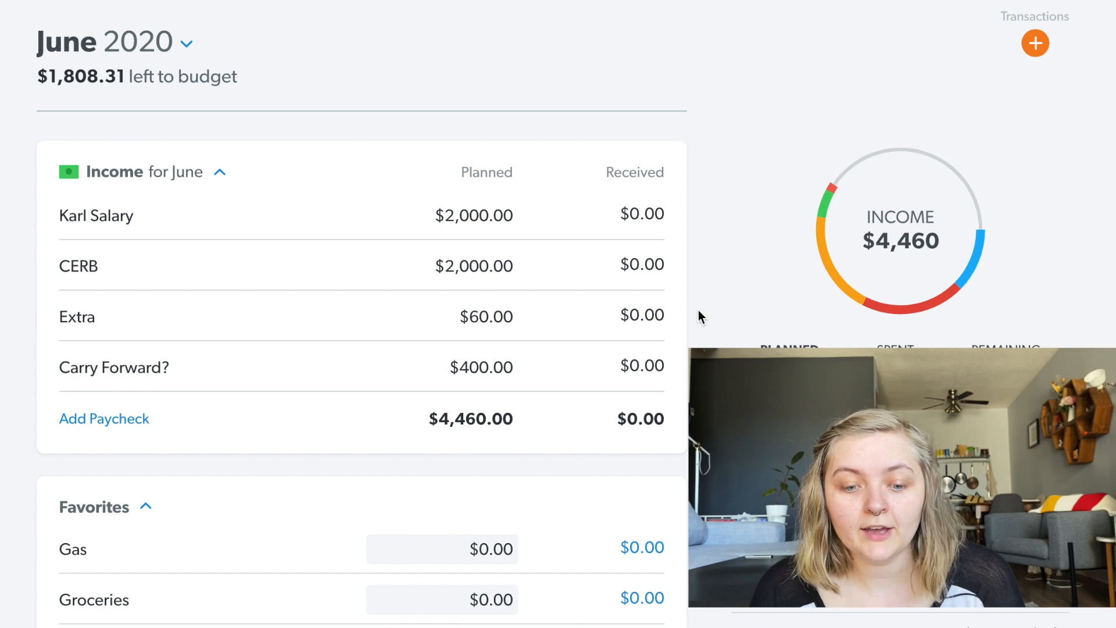
pyautogui.scroll(-3, 698, 309)
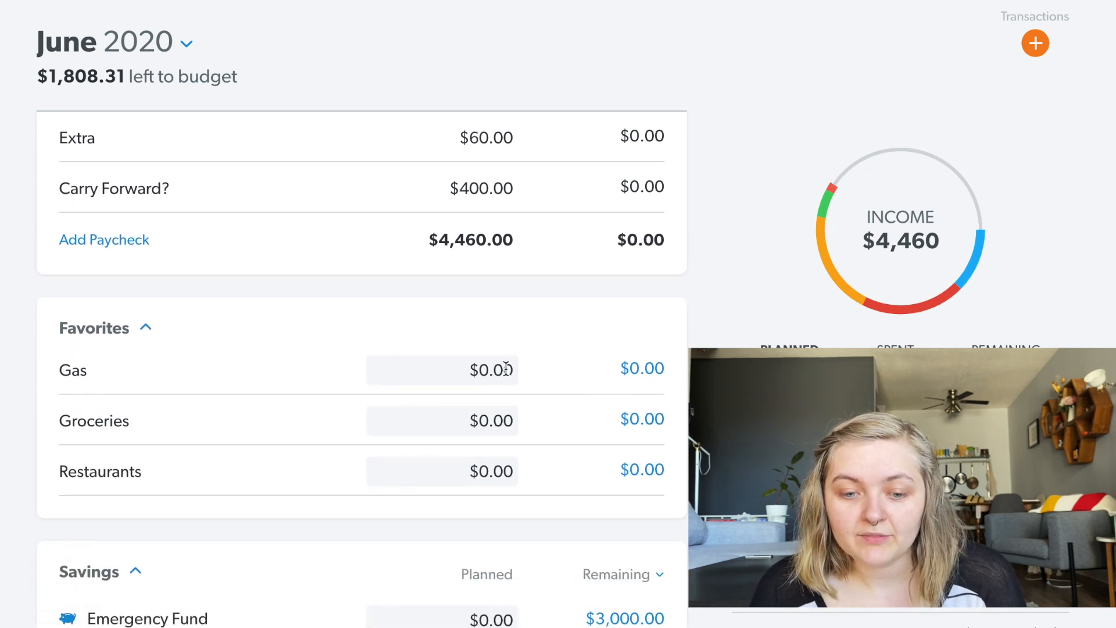
pyautogui.scroll(-1, 507, 369)
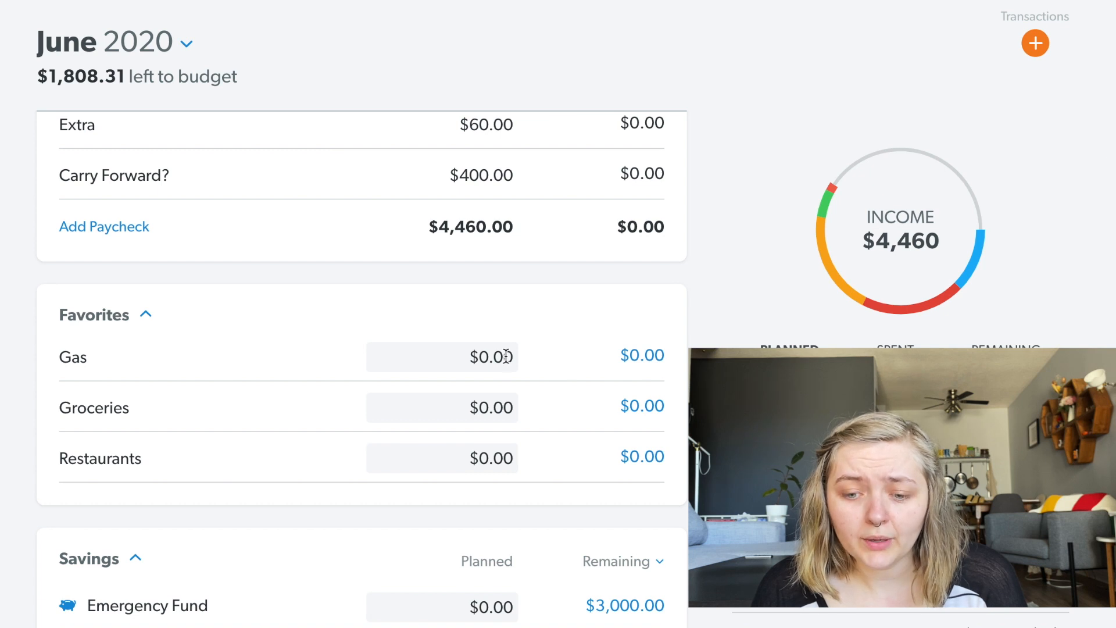
pyautogui.click(507, 357)
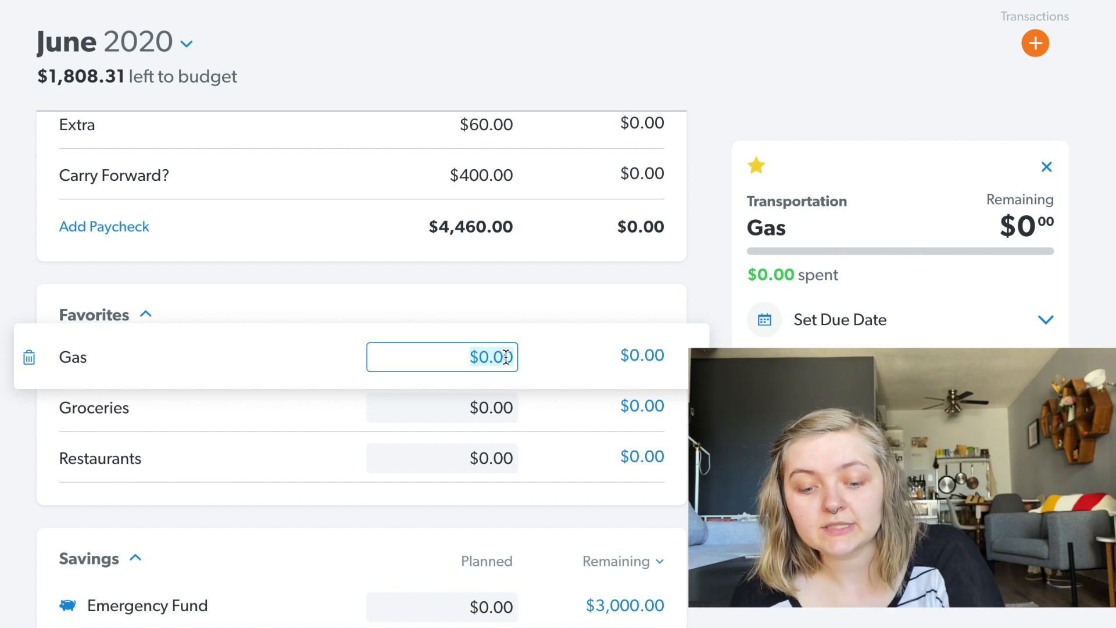
pyautogui.write('75')
pyautogui.press('Tab')
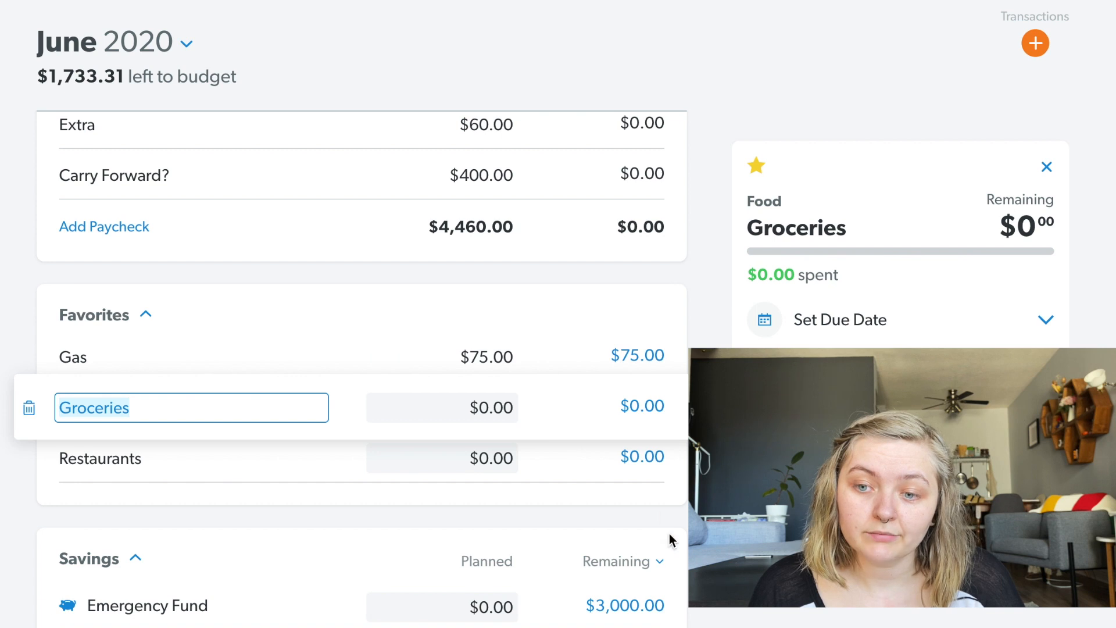
pyautogui.click(685, 372)
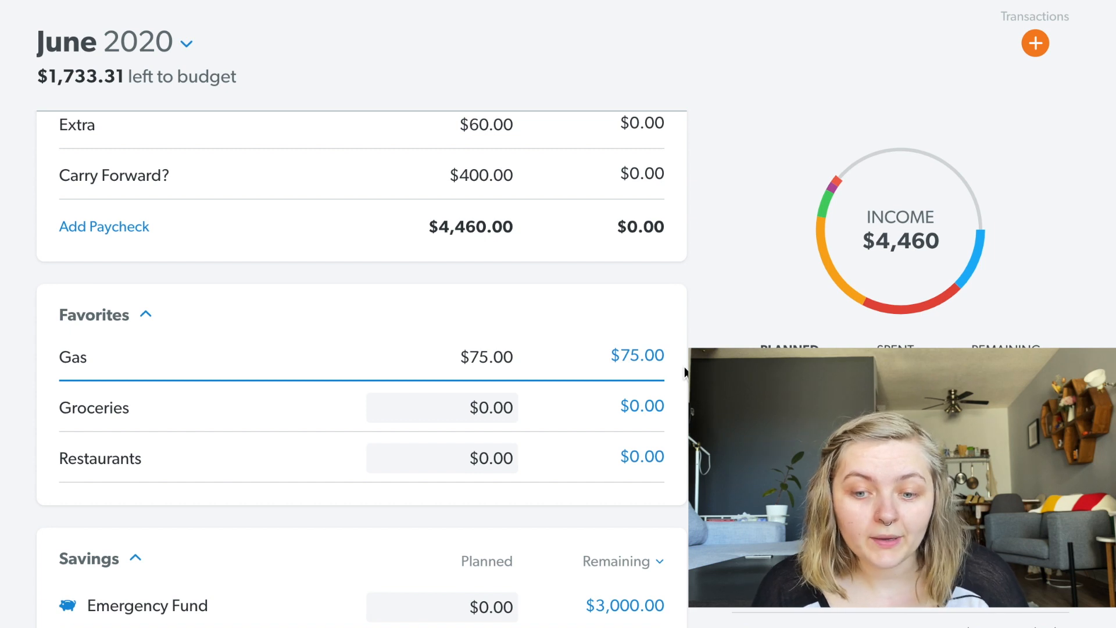
# Set the planned amount for Groceries in the Favorites group to $400.
pyautogui.scroll(-1, 685, 372)
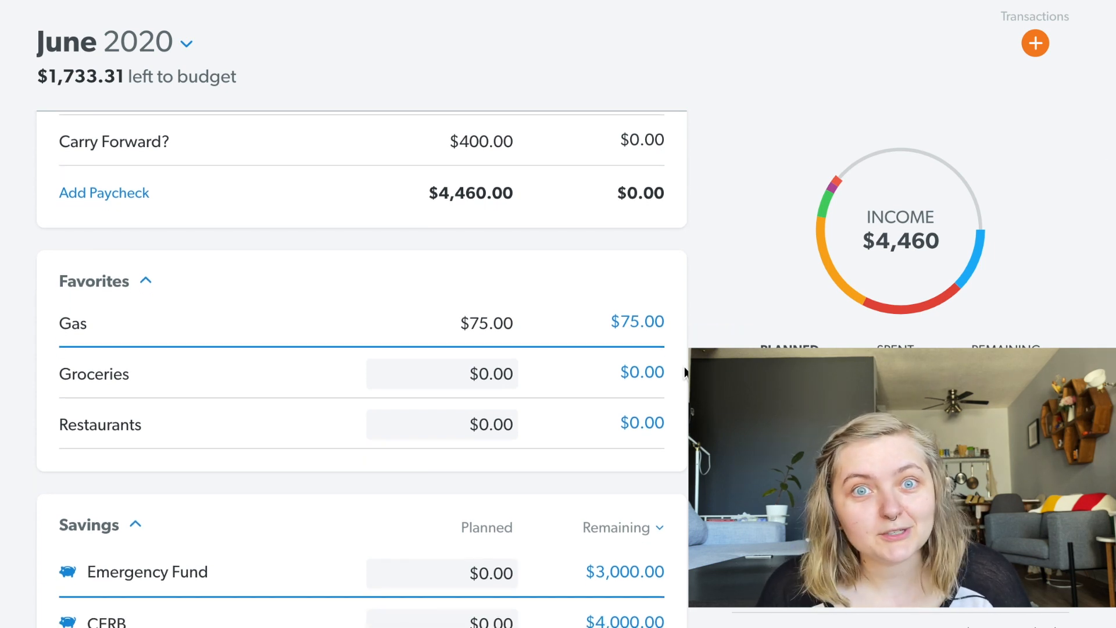
pyautogui.scroll(-1, 685, 372)
pyautogui.click(489, 348)
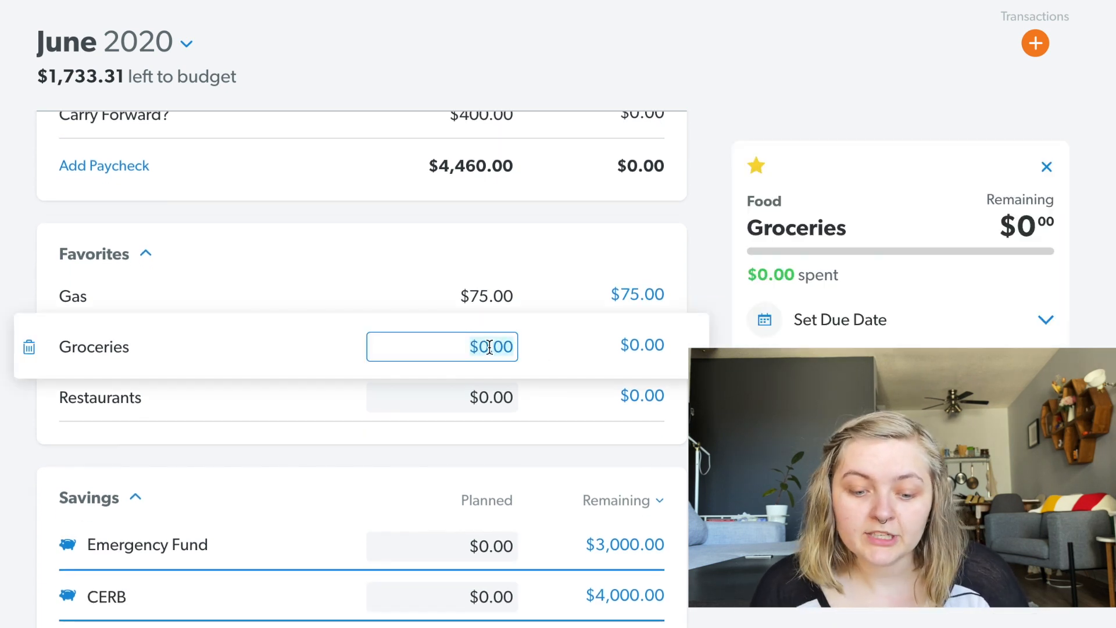
pyautogui.write('4000')
pyautogui.press('BackSpace')
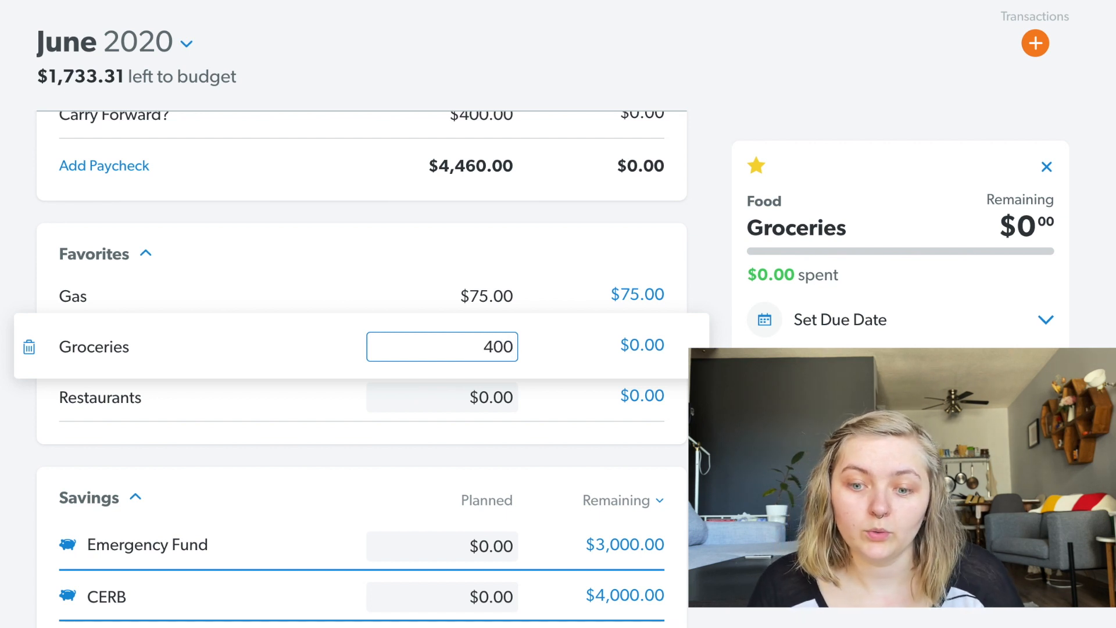
pyautogui.press('Tab')
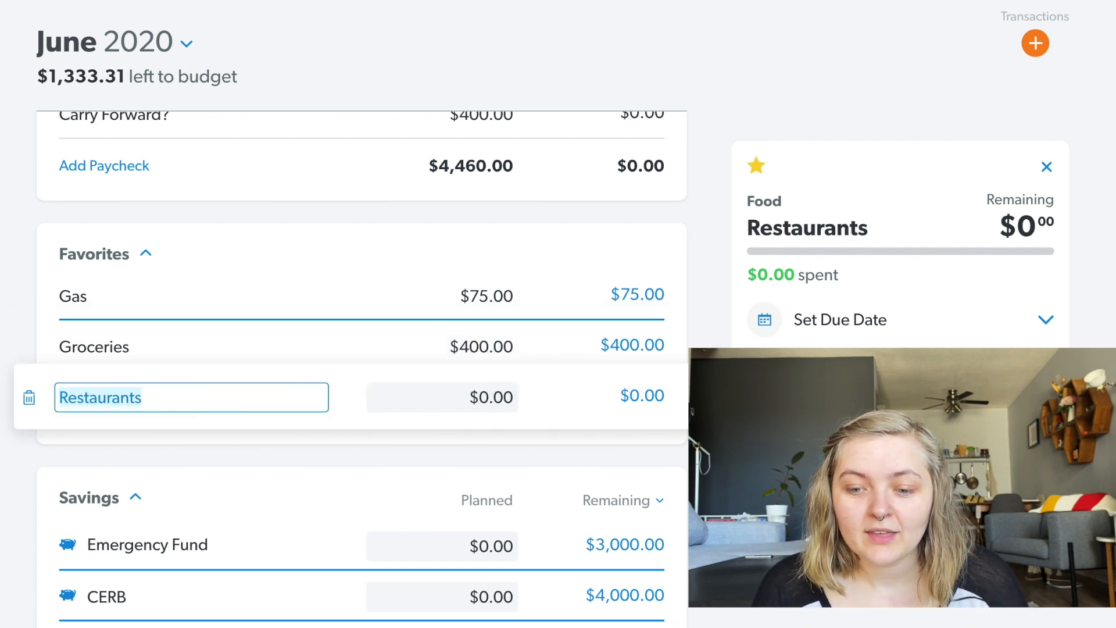
pyautogui.click(708, 402)
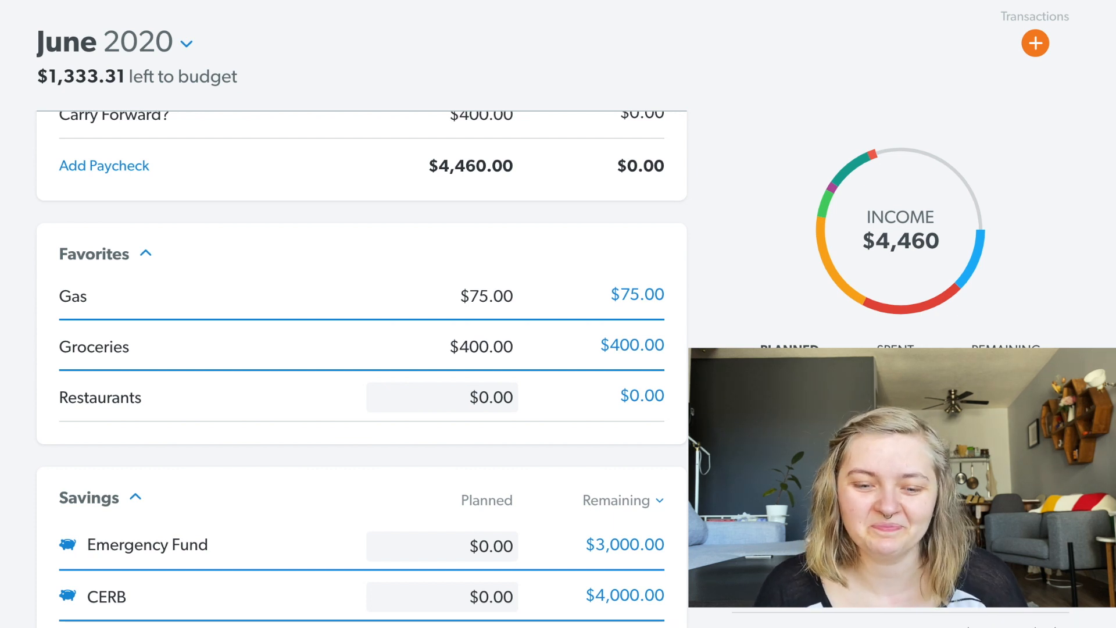
# Set the planned amount for Restaurants in the Favorites group to $100.
pyautogui.scroll(-1, 501, 359)
pyautogui.click(502, 361)
pyautogui.write('100')
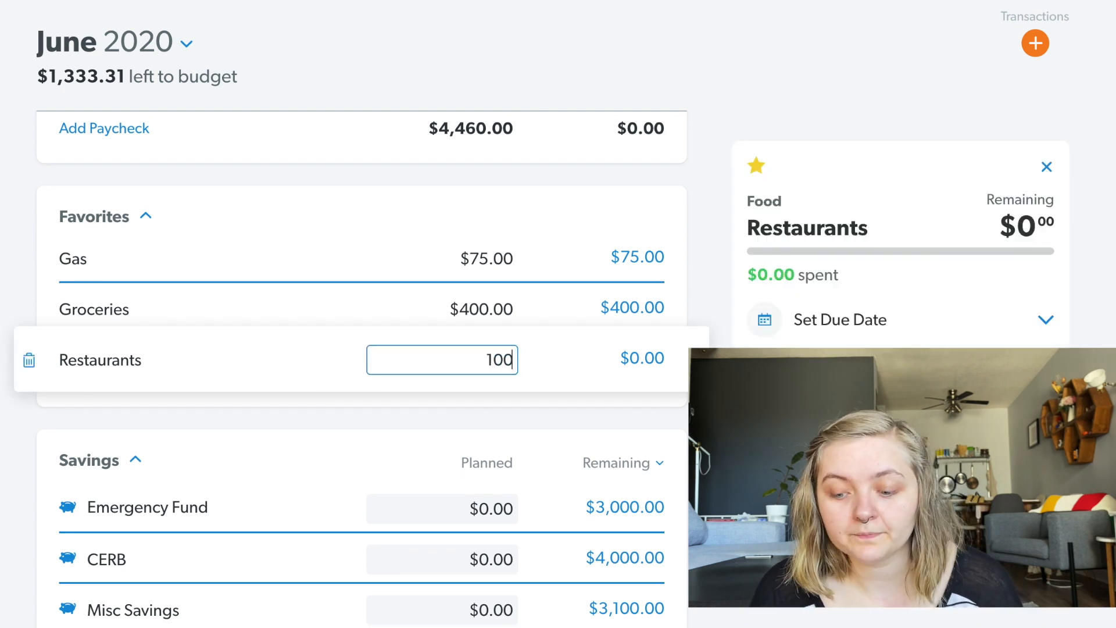
pyautogui.press('Return')
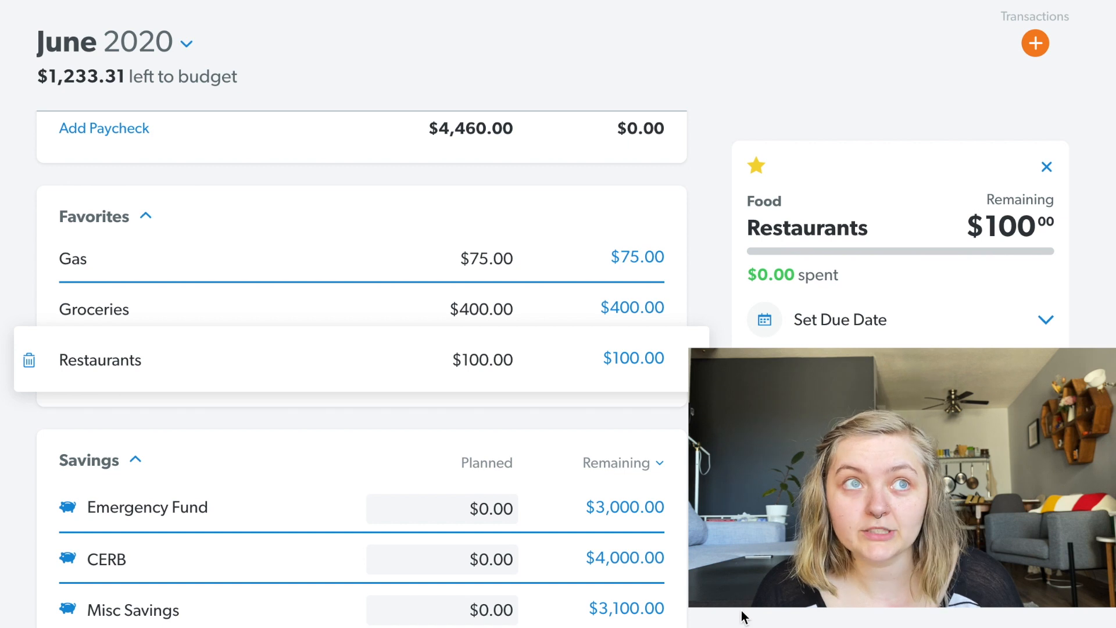
# Set the planned contribution to the CERB fund in the Savings group to $1,000.
pyautogui.scroll(-1, 360, 360)
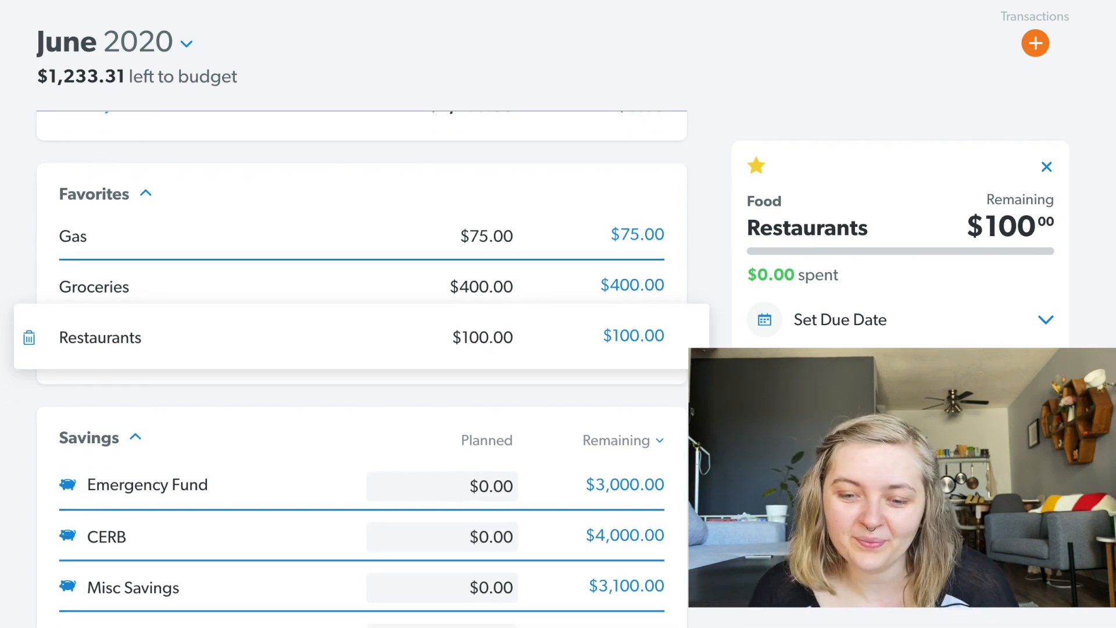
pyautogui.scroll(-5, 361, 360)
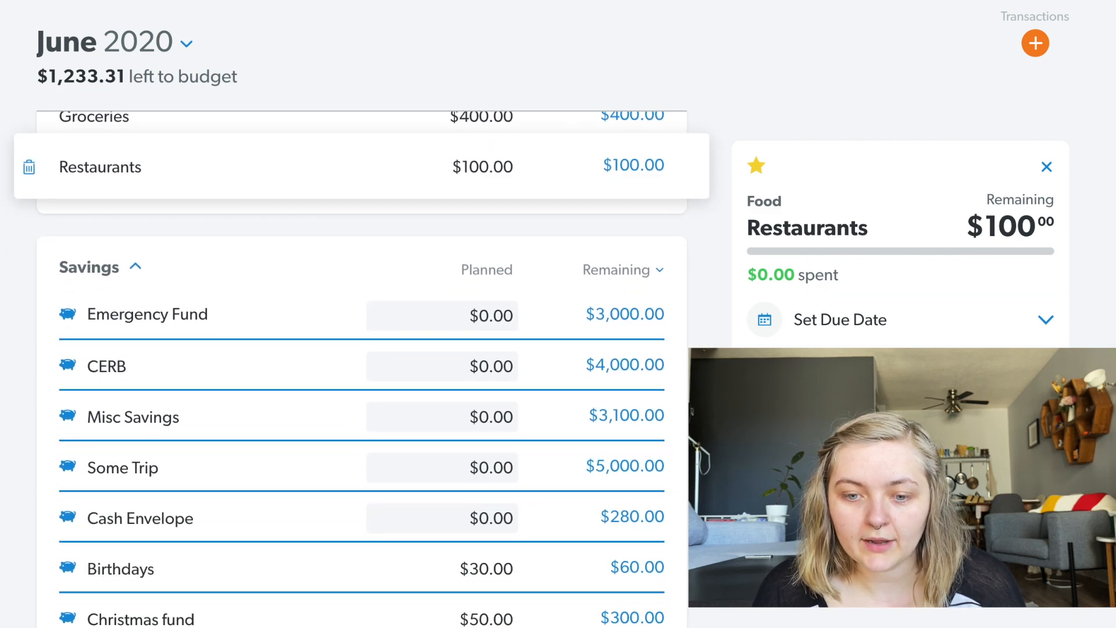
pyautogui.scroll(-4, 360, 360)
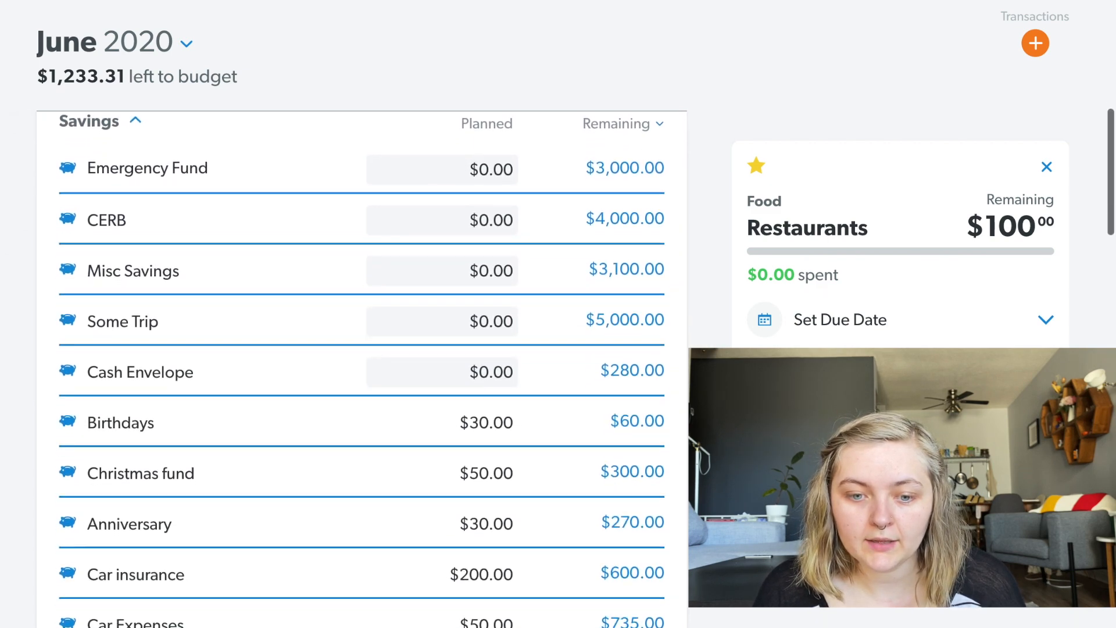
pyautogui.scroll(1, 361, 370)
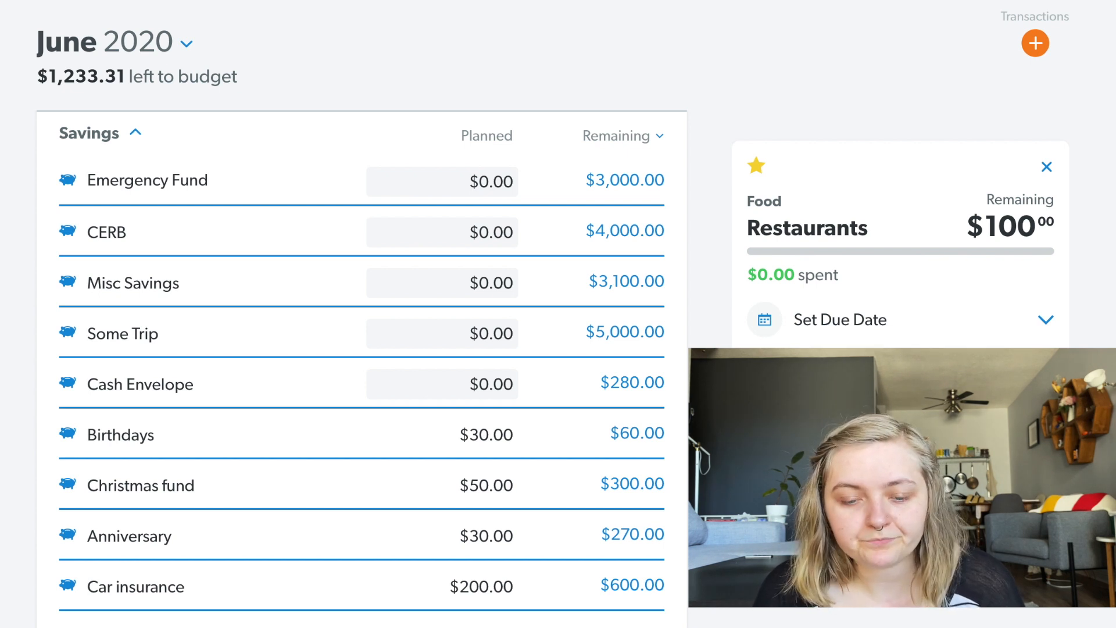
pyautogui.scroll(1, 732, 303)
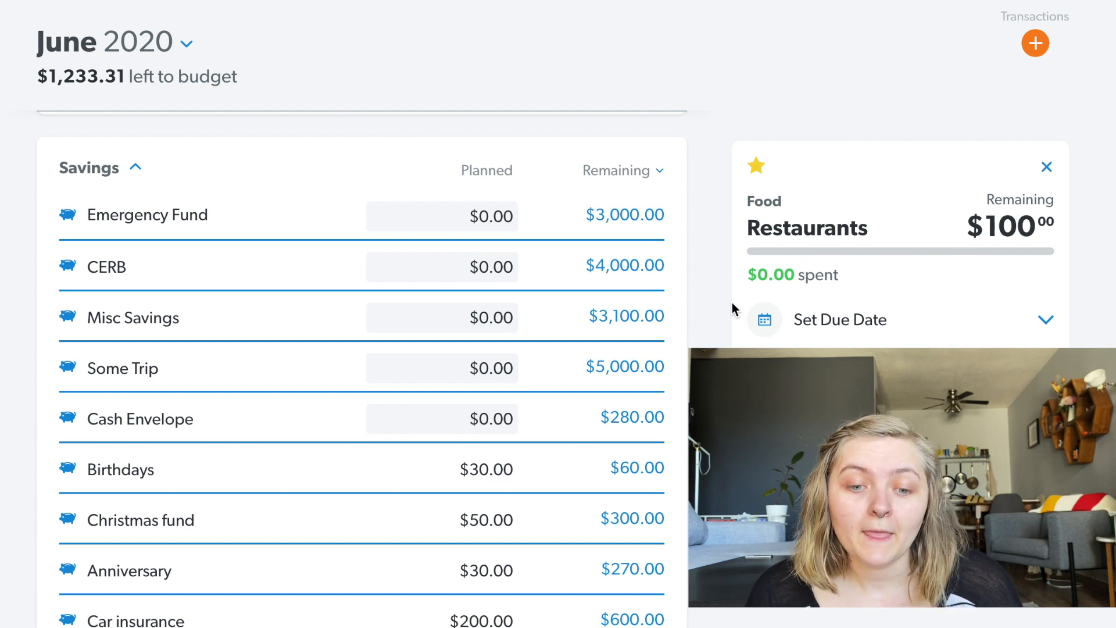
pyautogui.click(510, 276)
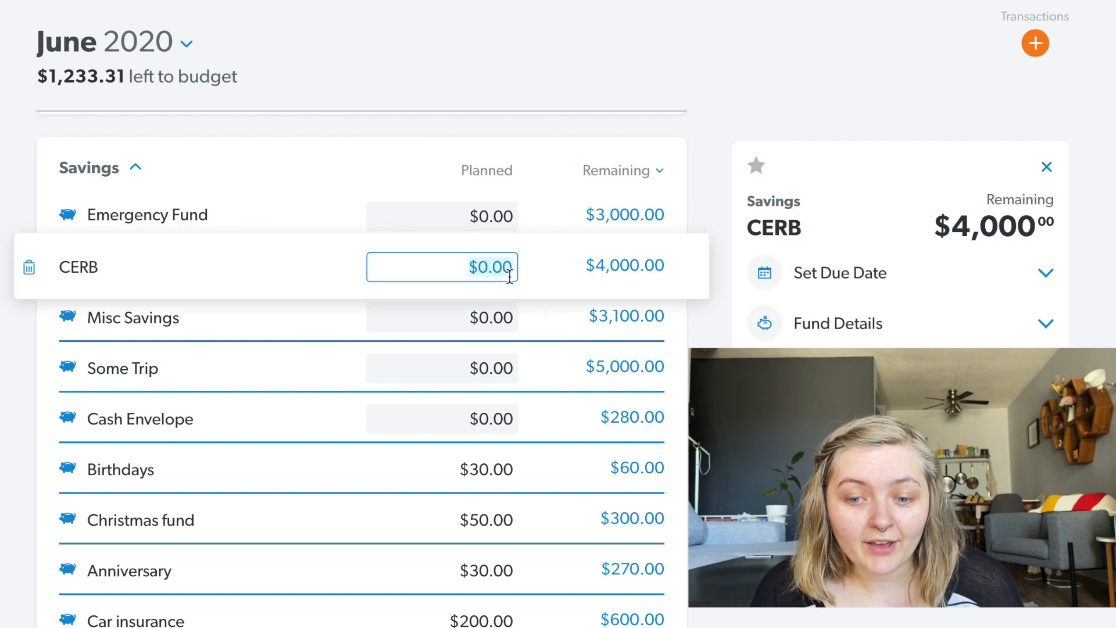
pyautogui.write('1,00')
pyautogui.write('0')
pyautogui.press('Return')
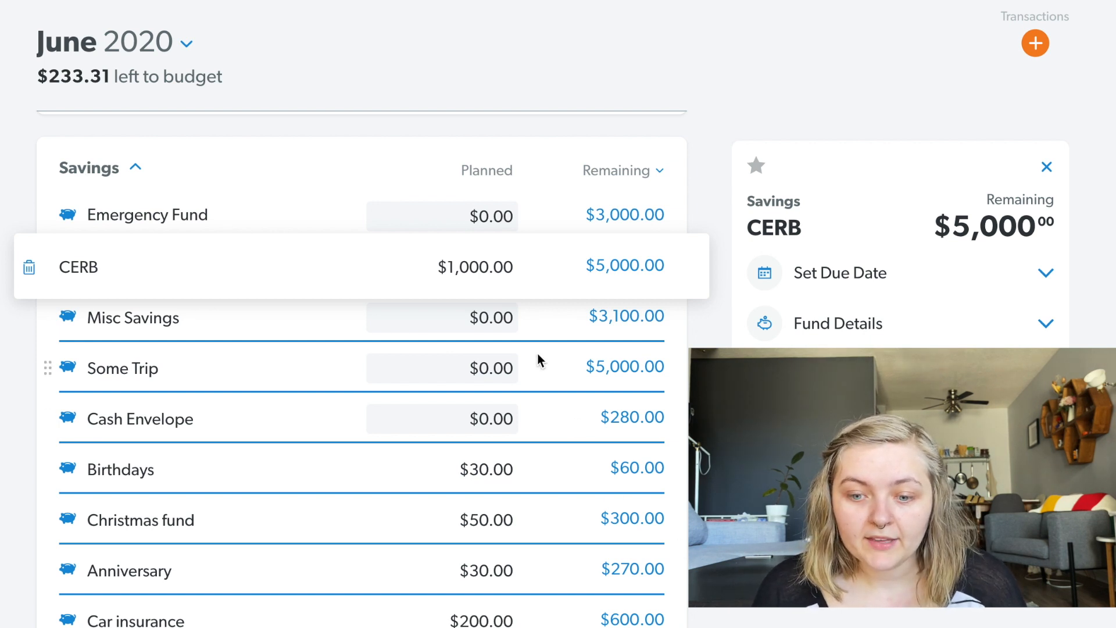
# Set the planned contribution to the Misc Savings fund to $200 and close the item details.
pyautogui.click(497, 317)
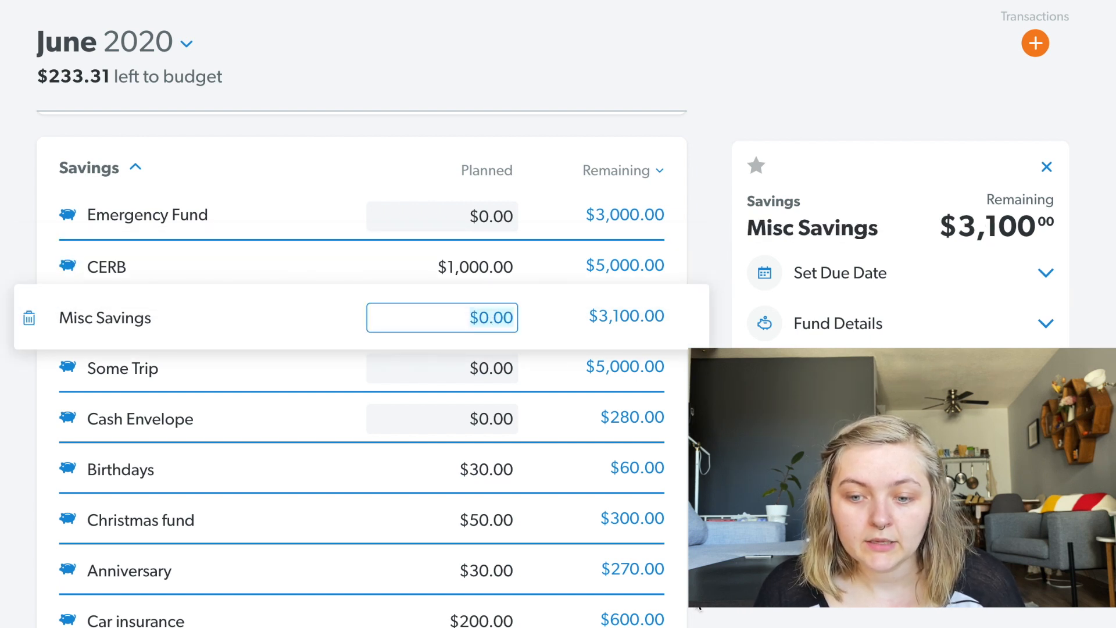
pyautogui.write('200')
pyautogui.press('Tab')
pyautogui.press('Tab')
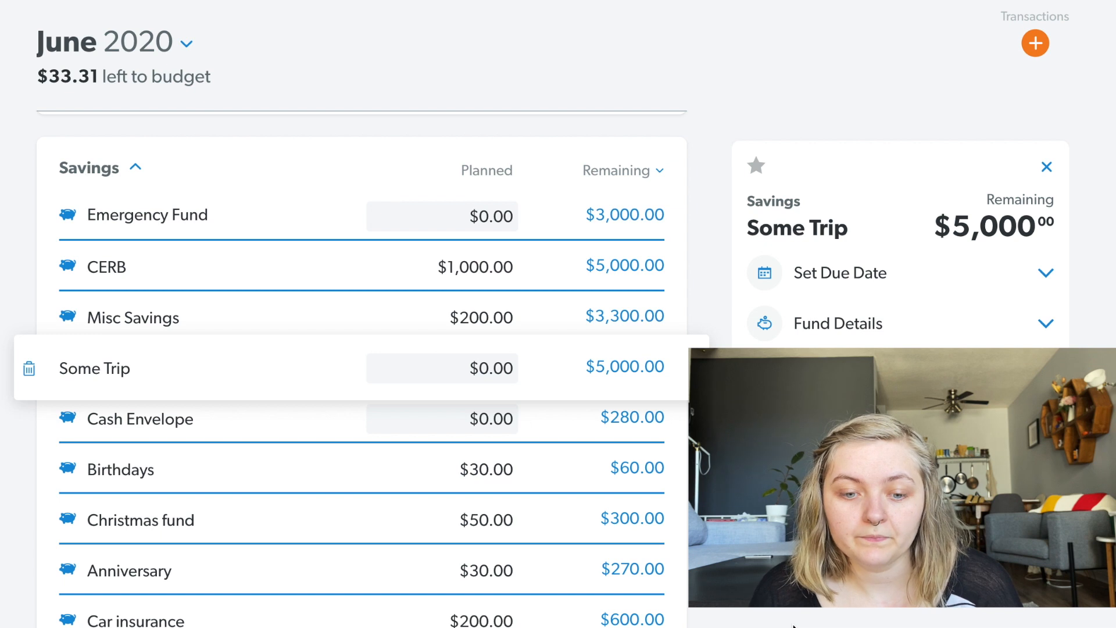
pyautogui.scroll(-3, 794, 626)
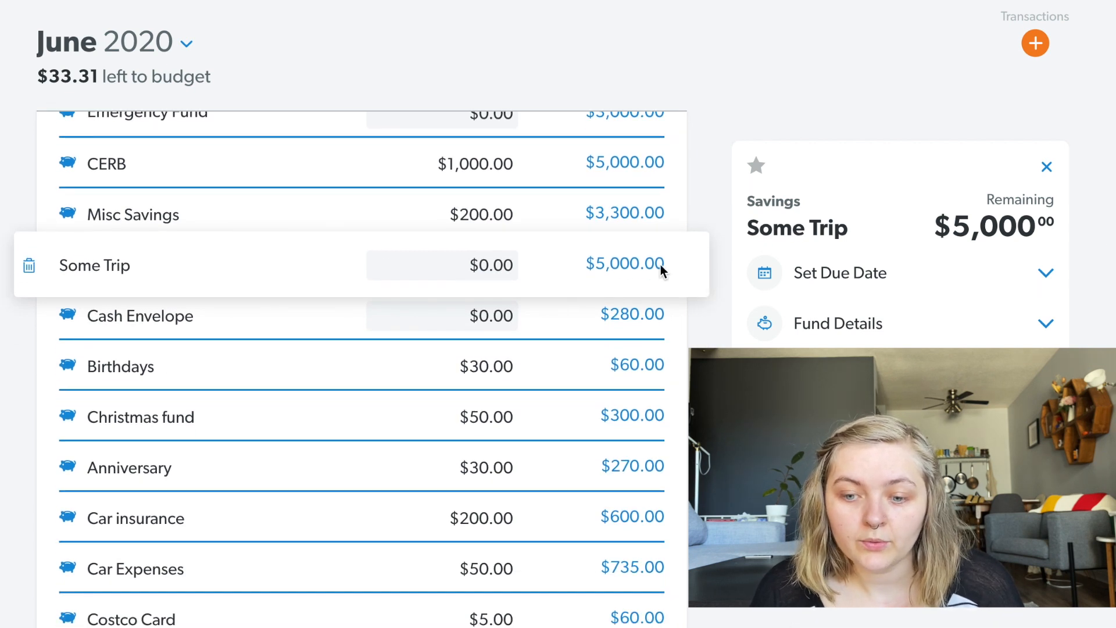
pyautogui.click(724, 251)
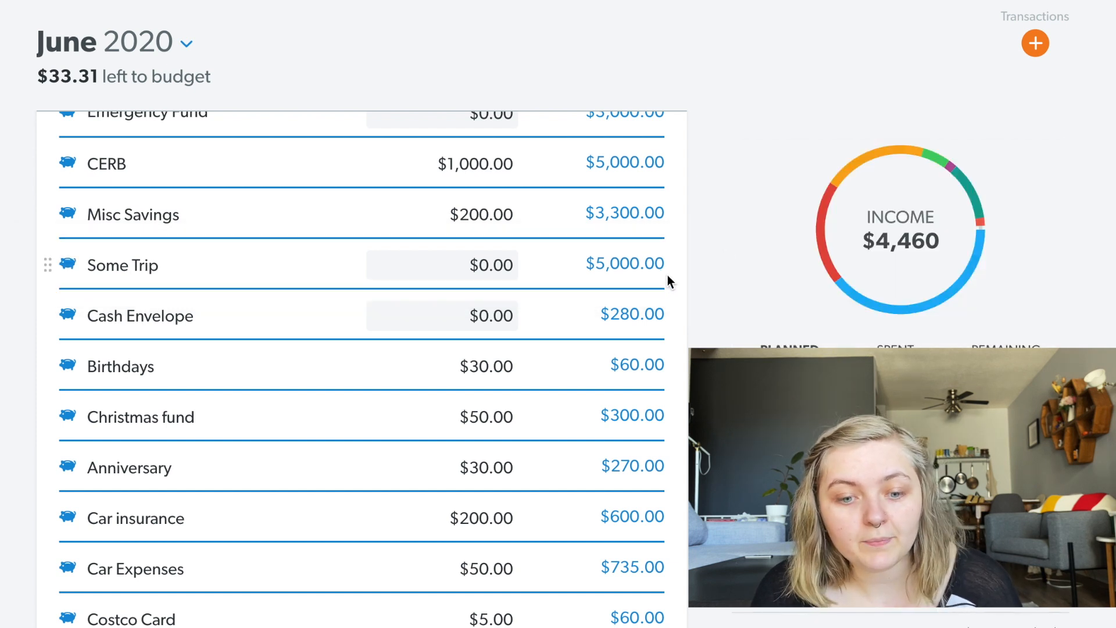
# Review the planned and remaining amounts of the other savings funds, from Cash Envelope to Gifts, and of the Housing bills.
pyautogui.scroll(-1, 668, 272)
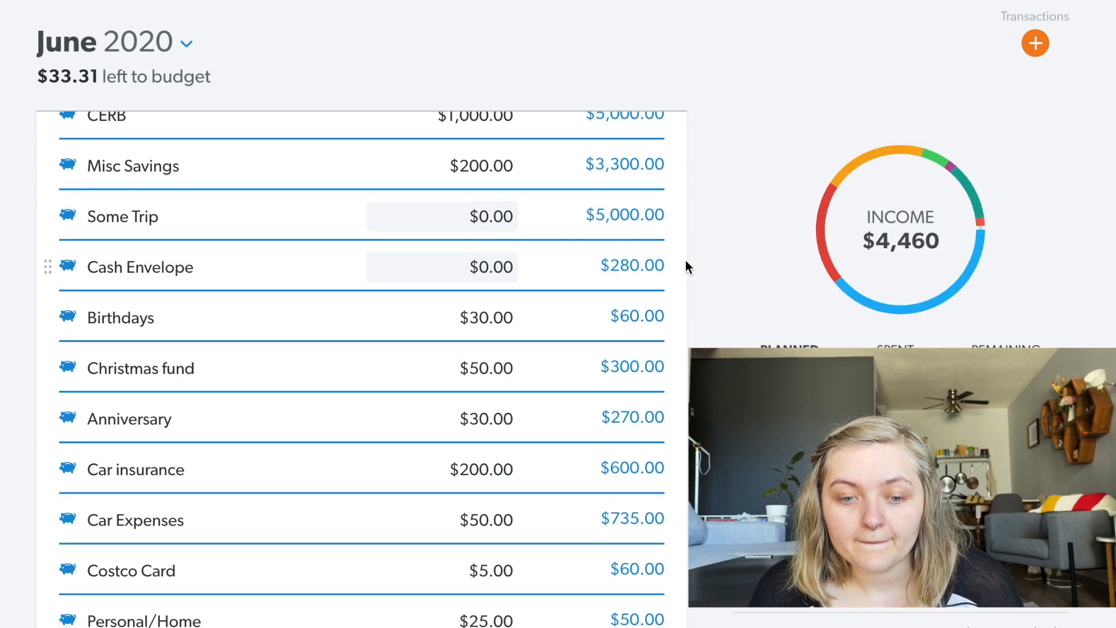
pyautogui.scroll(-1, 686, 260)
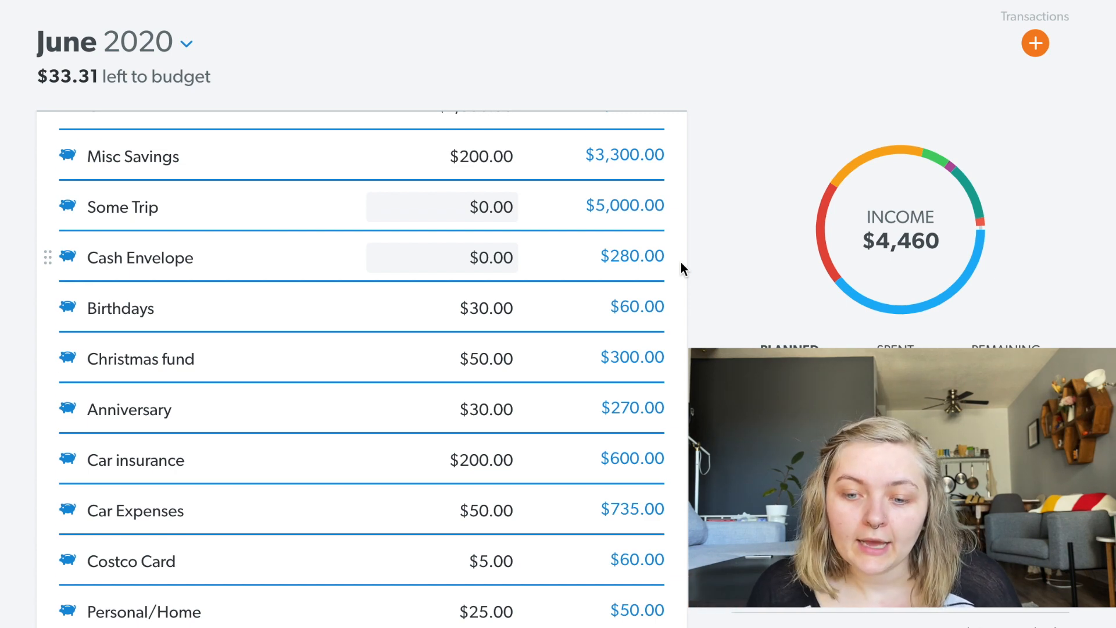
pyautogui.scroll(-2, 682, 266)
pyautogui.scroll(-2, 681, 265)
pyautogui.scroll(-2, 682, 267)
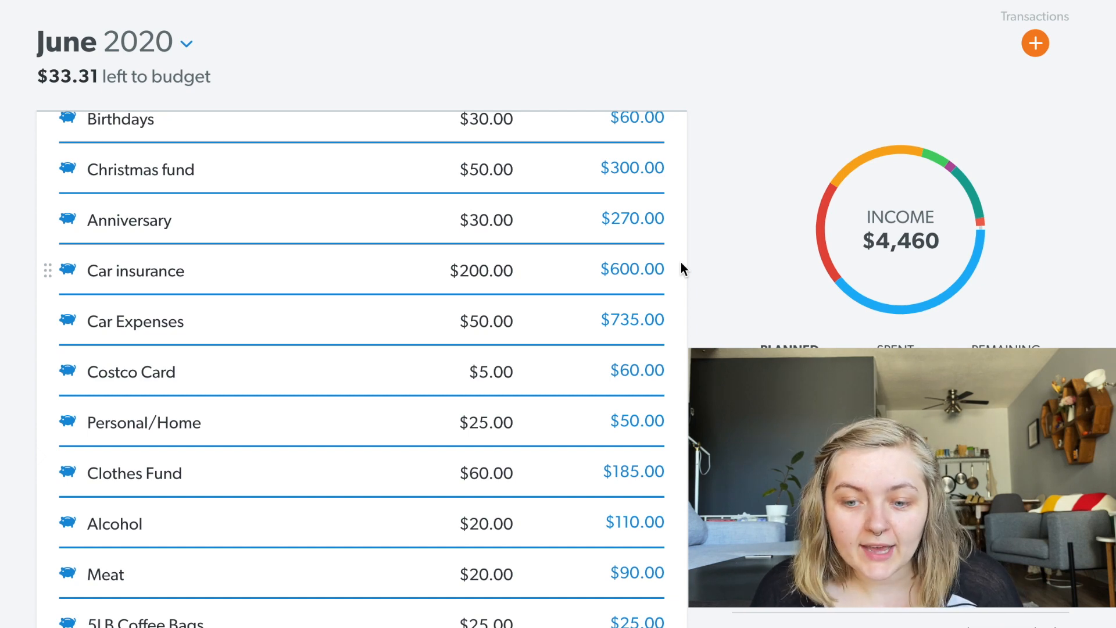
pyautogui.scroll(-2, 681, 264)
pyautogui.scroll(-1, 682, 268)
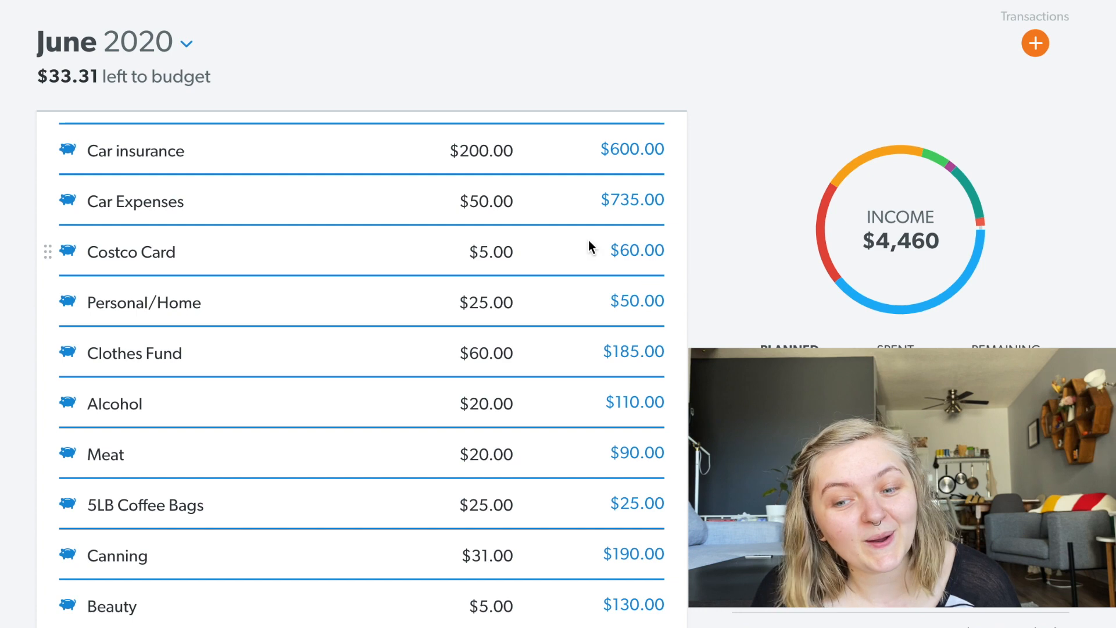
pyautogui.scroll(-1, 712, 255)
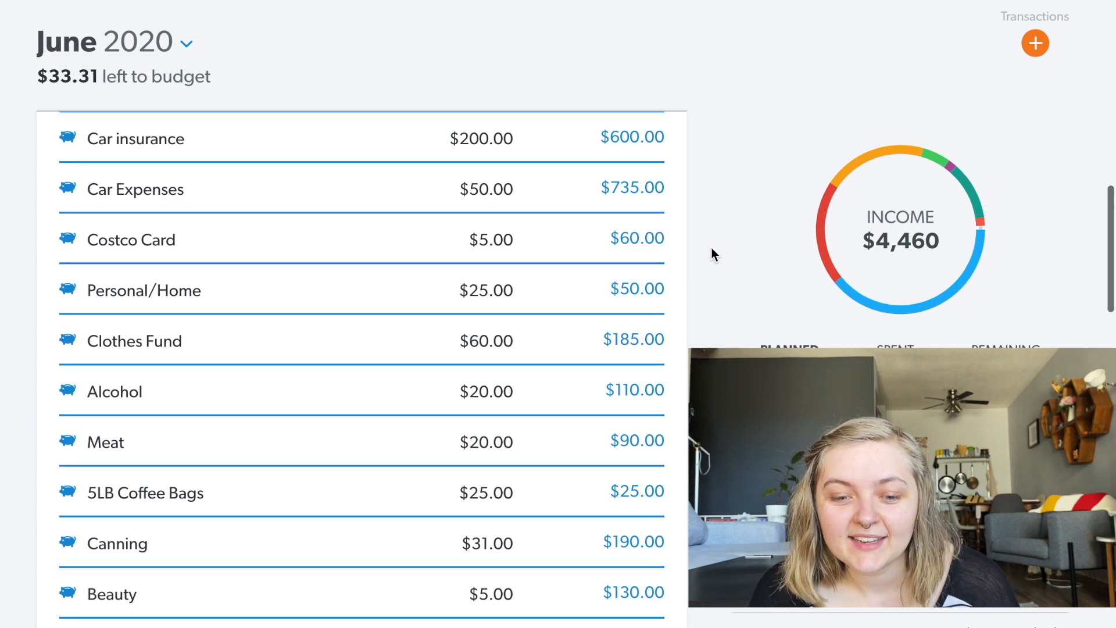
pyautogui.scroll(-5, 713, 254)
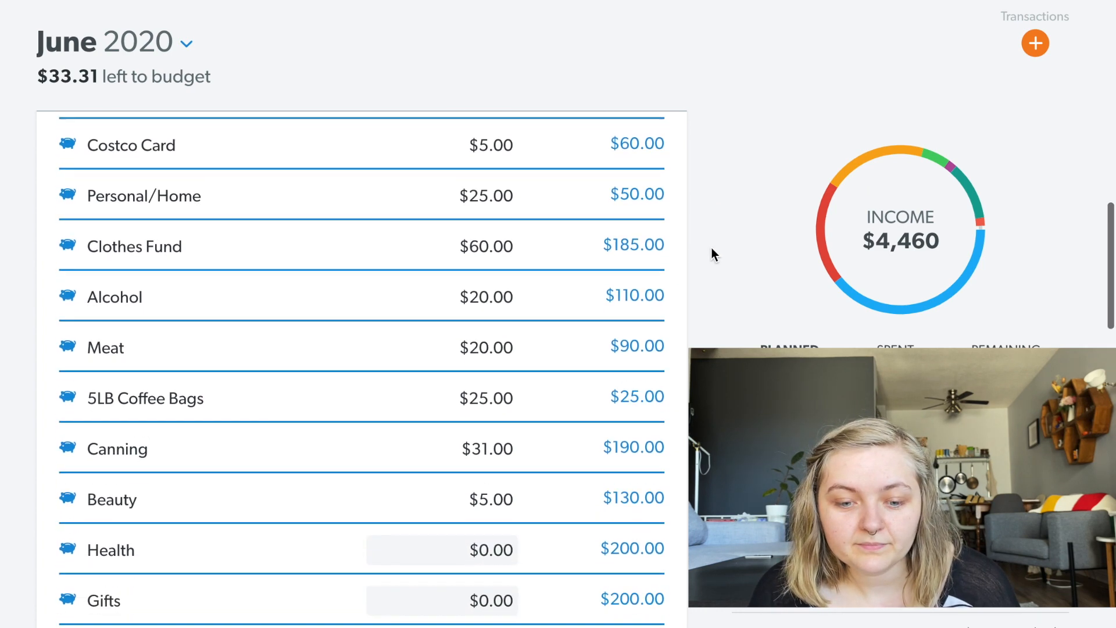
pyautogui.scroll(-2, 711, 249)
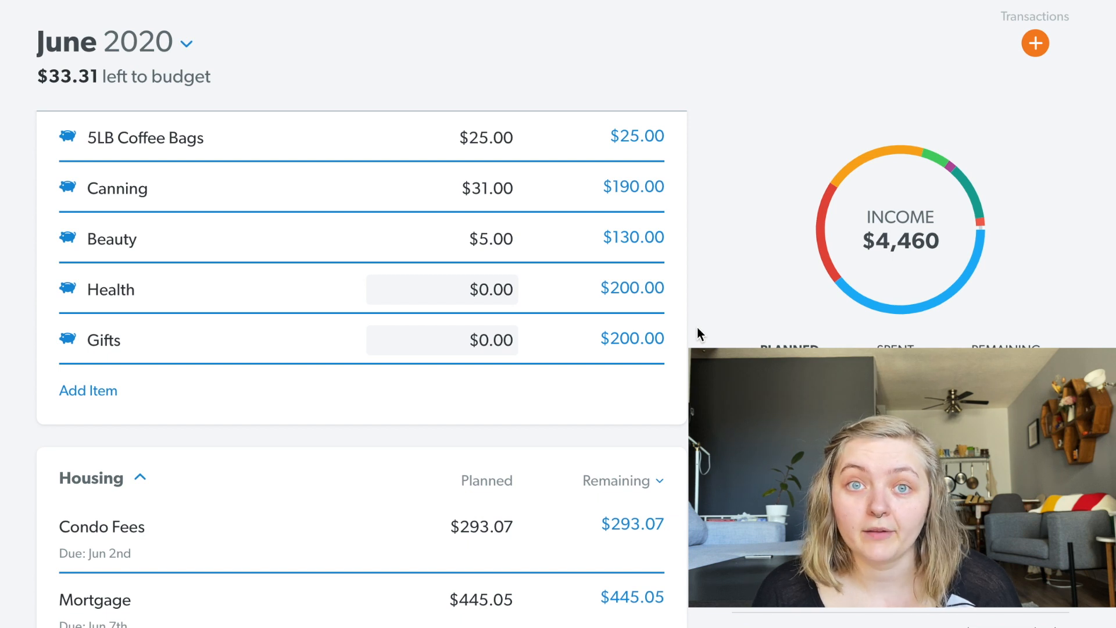
pyautogui.scroll(-2, 697, 329)
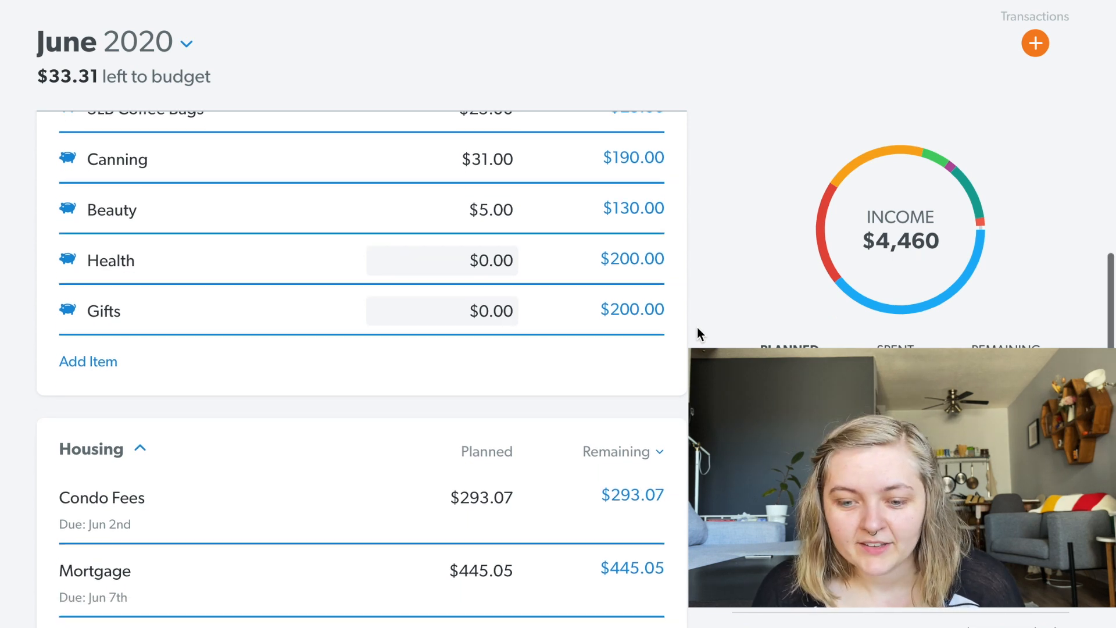
pyautogui.scroll(-3, 698, 329)
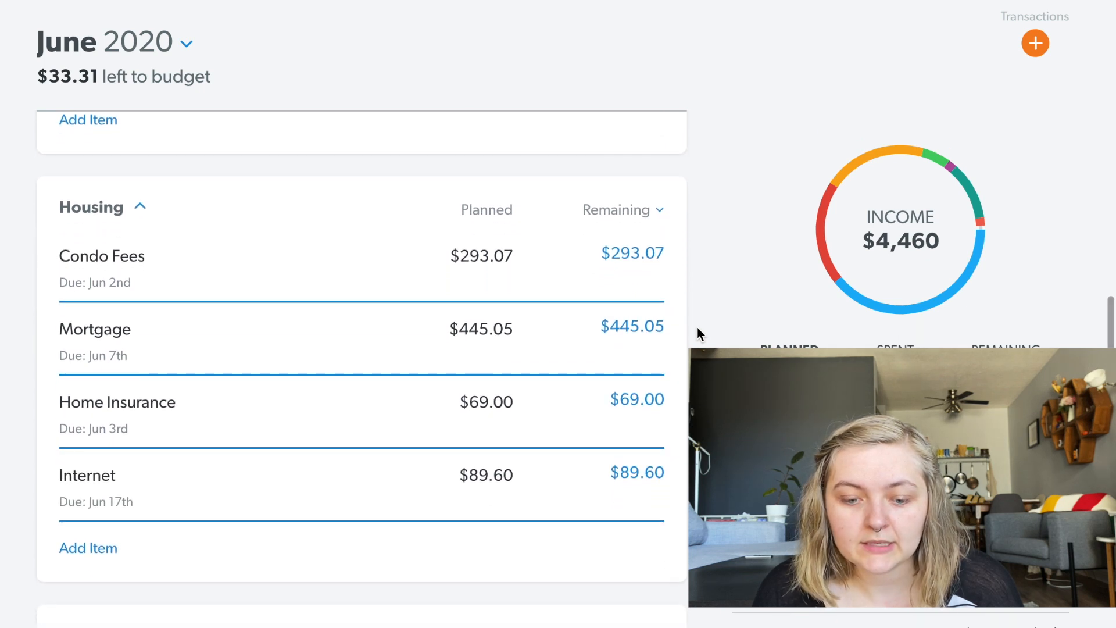
pyautogui.scroll(1, 696, 326)
pyautogui.scroll(-1, 697, 333)
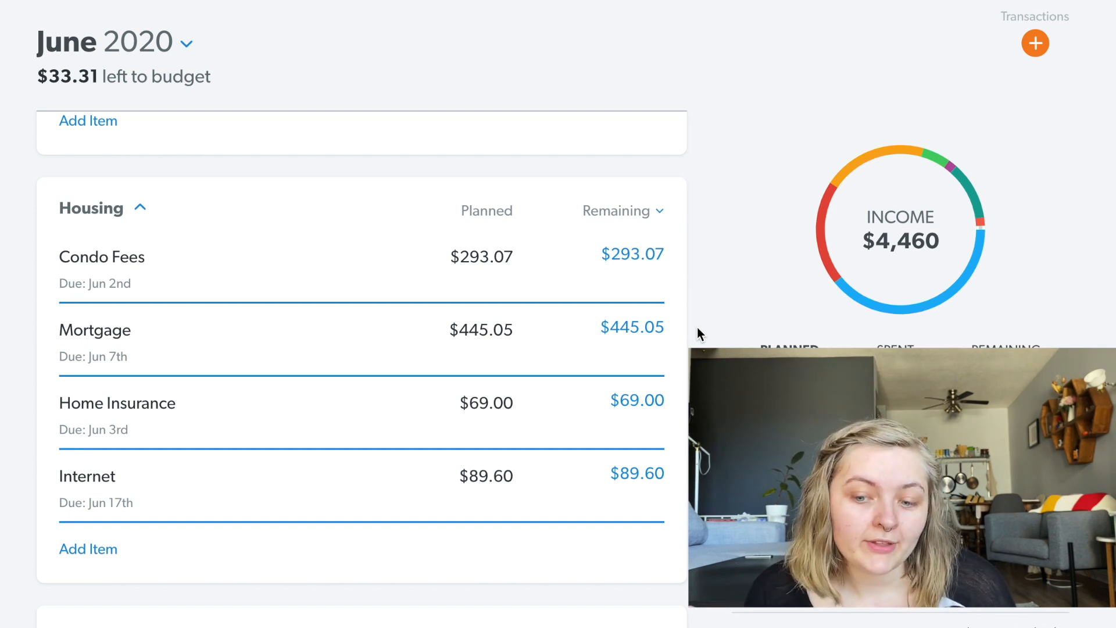
# Set the planned amount for iCloud in the Personal group to $6.43.
pyautogui.scroll(-1, 696, 326)
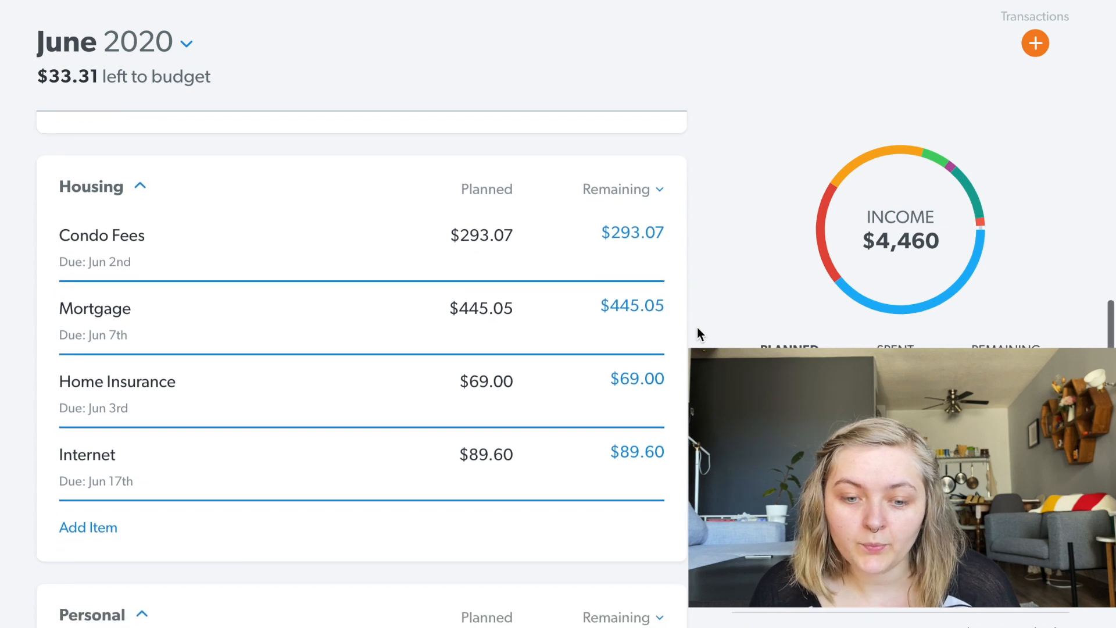
pyautogui.scroll(-2, 696, 327)
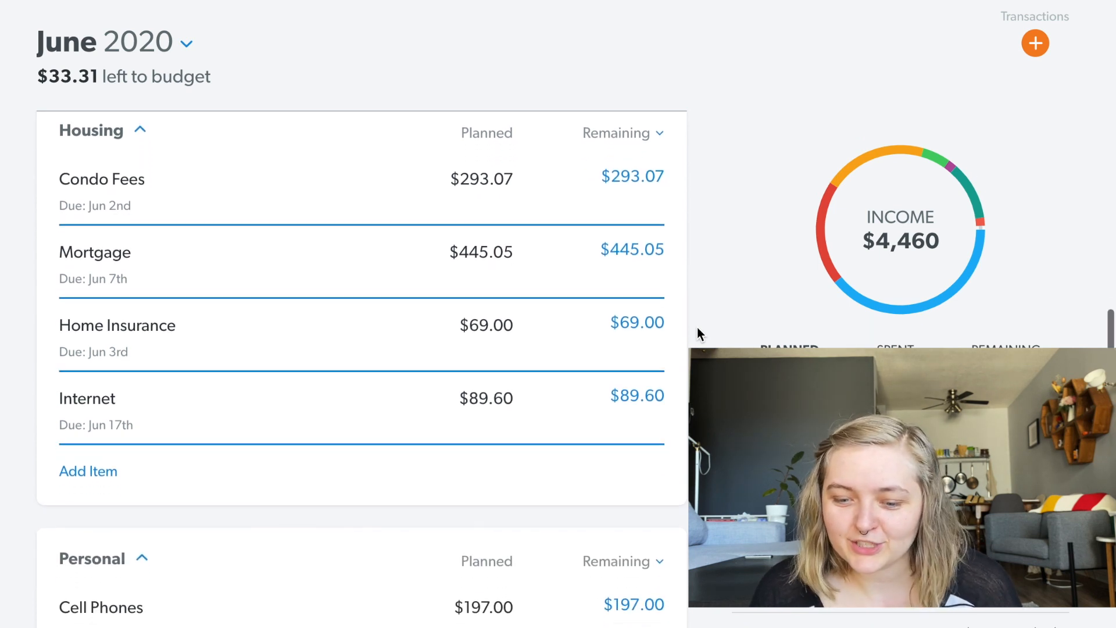
pyautogui.scroll(-5, 697, 326)
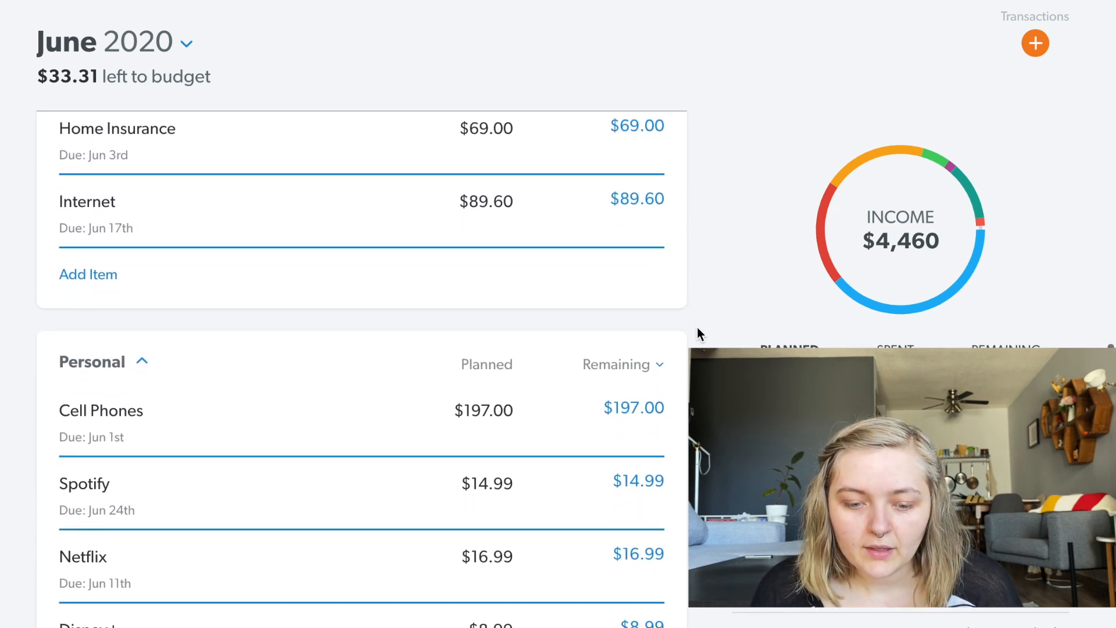
pyautogui.scroll(-2, 697, 326)
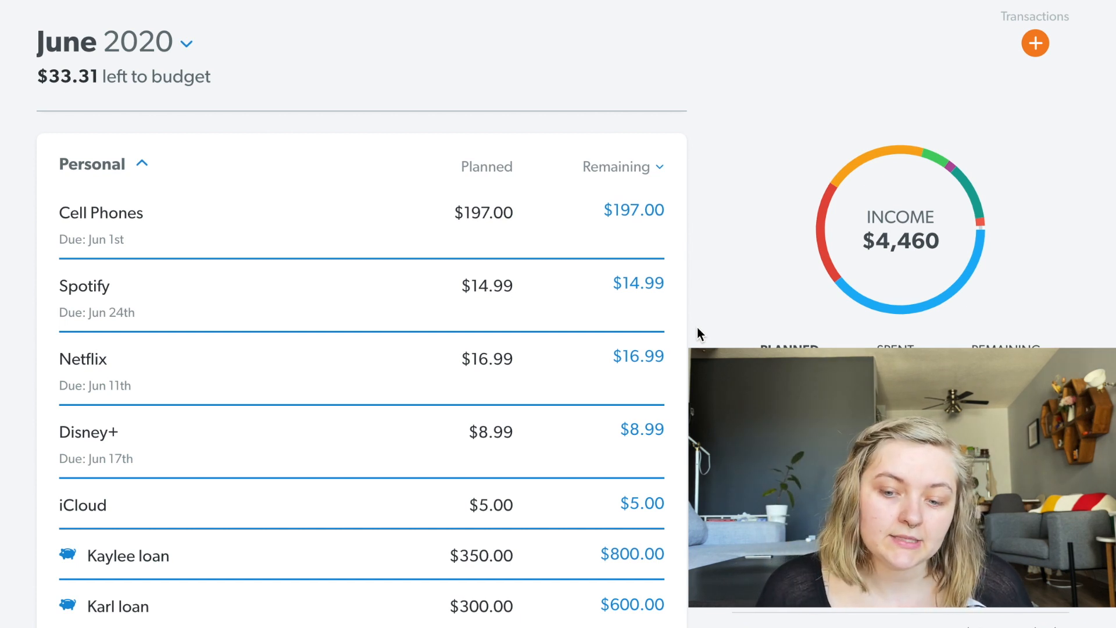
pyautogui.scroll(-1, 696, 327)
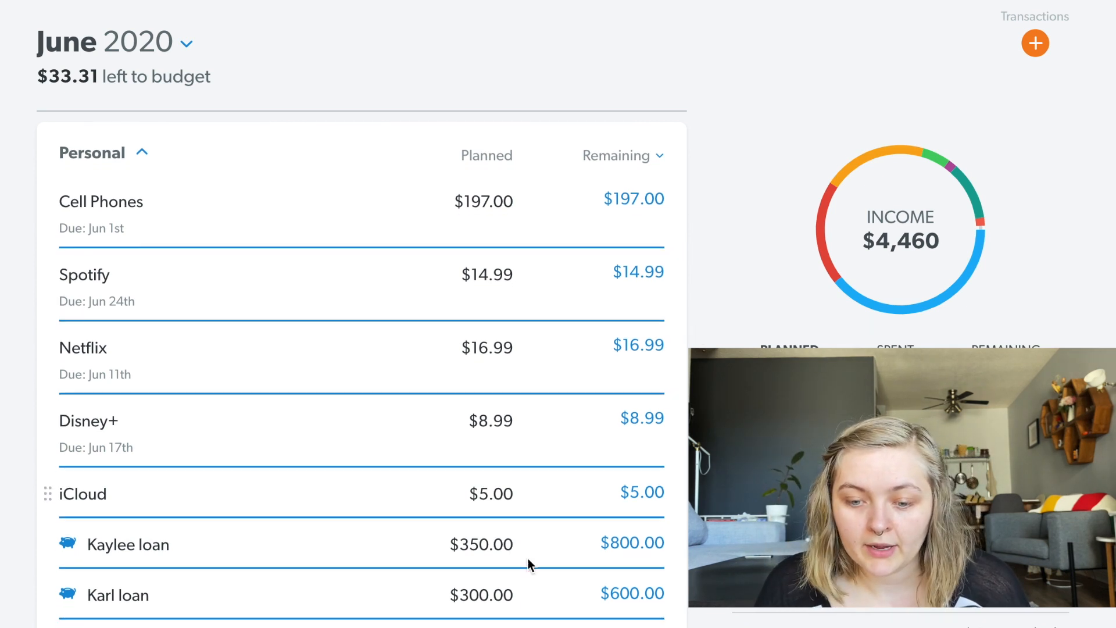
pyautogui.click(491, 497)
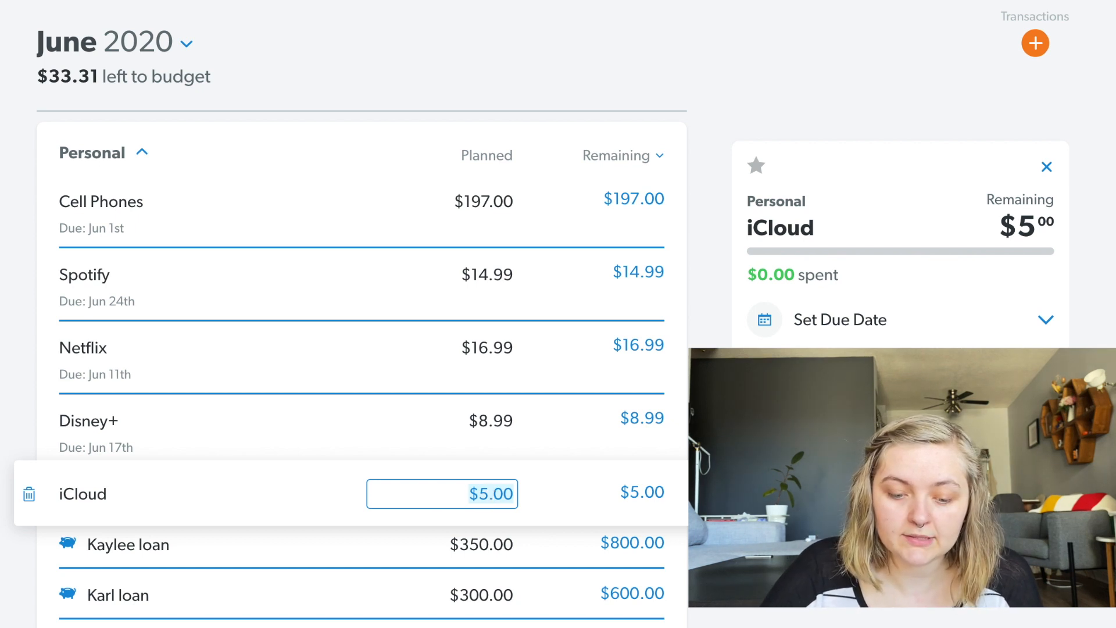
pyautogui.write('63')
pyautogui.press('BackSpace')
pyautogui.write('.')
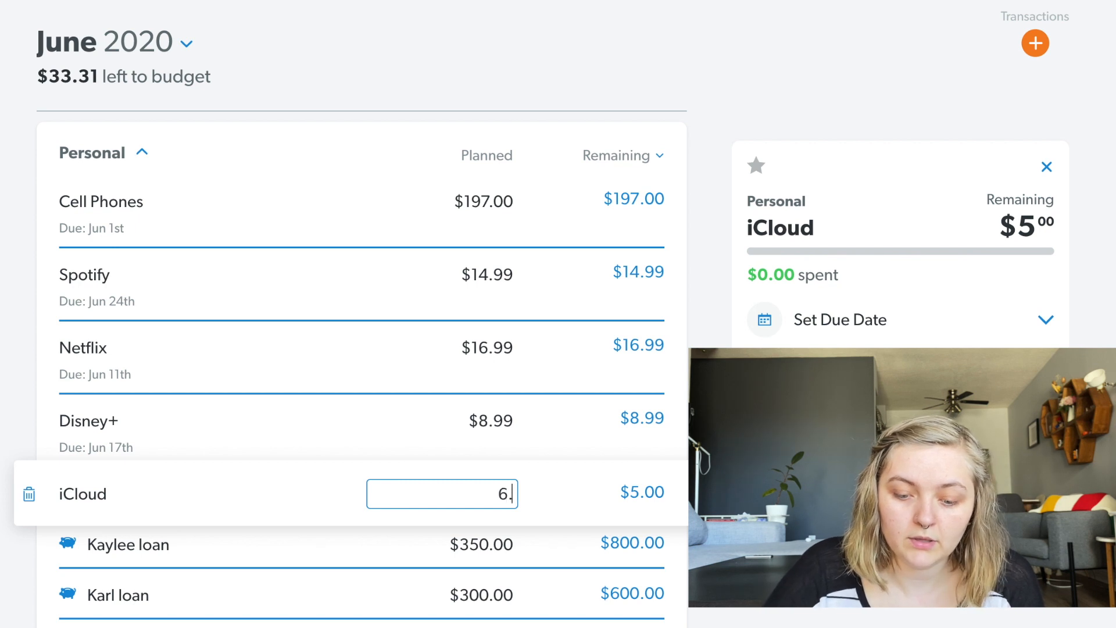
pyautogui.write('43')
pyautogui.press('Tab')
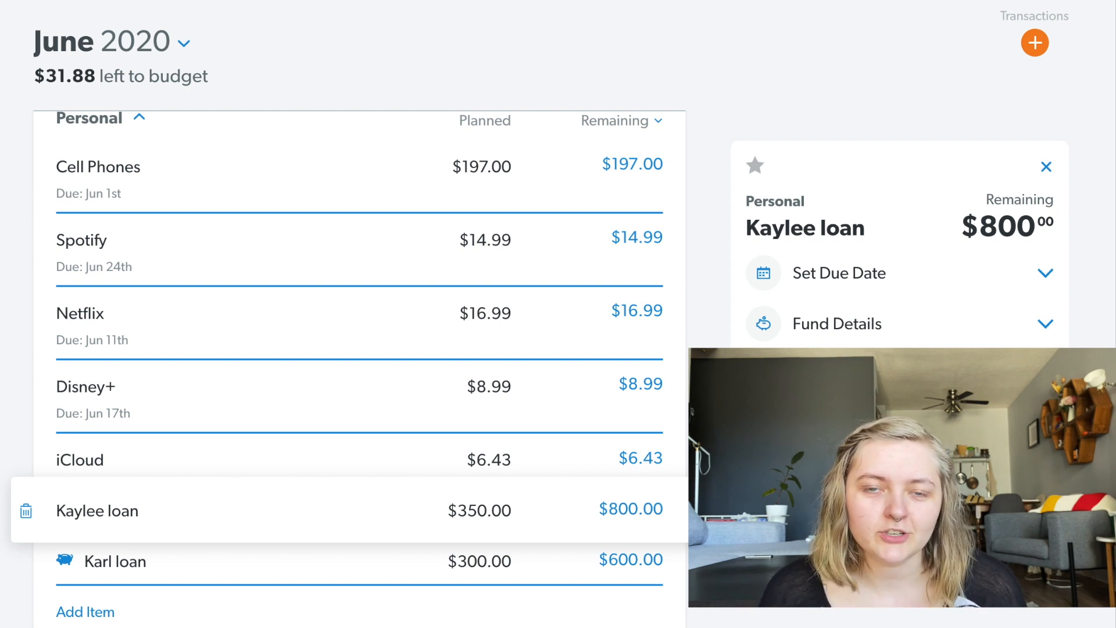
# Review the planned and remaining amounts in the remaining budget groups, from Giving and Transportation through Lifestyle to Debt.
pyautogui.scroll(-4, 361, 370)
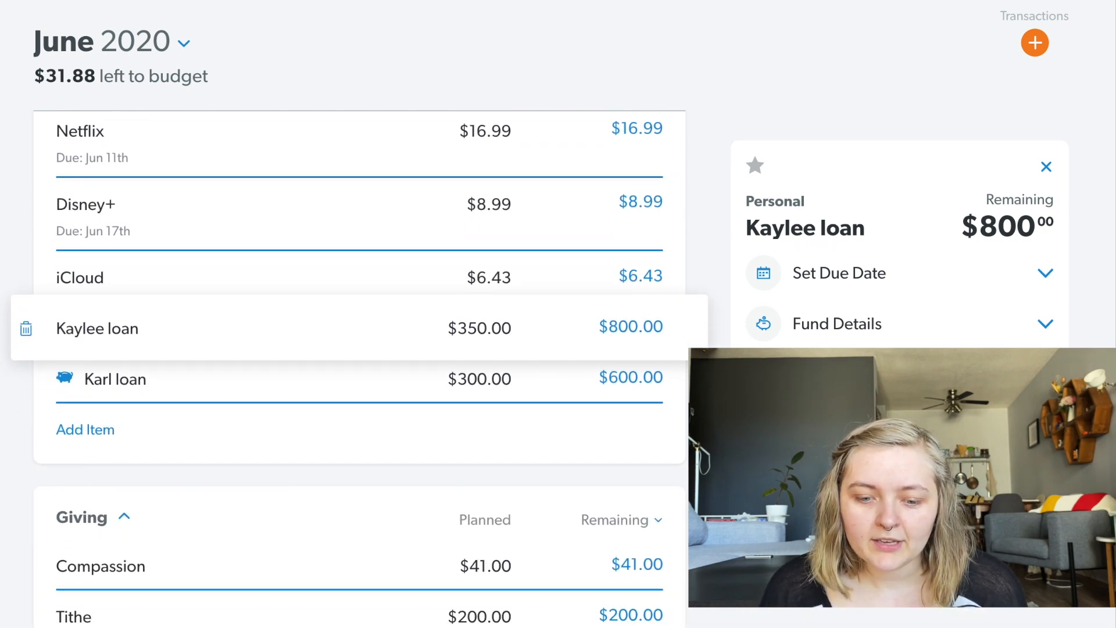
pyautogui.scroll(-3, 360, 370)
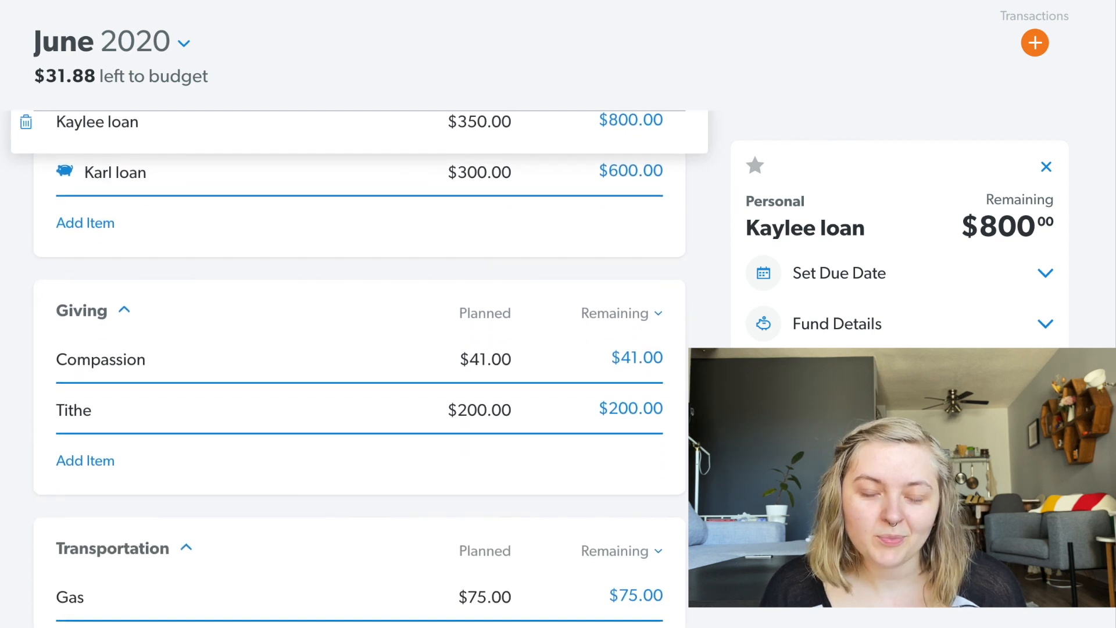
pyautogui.scroll(-1, 360, 370)
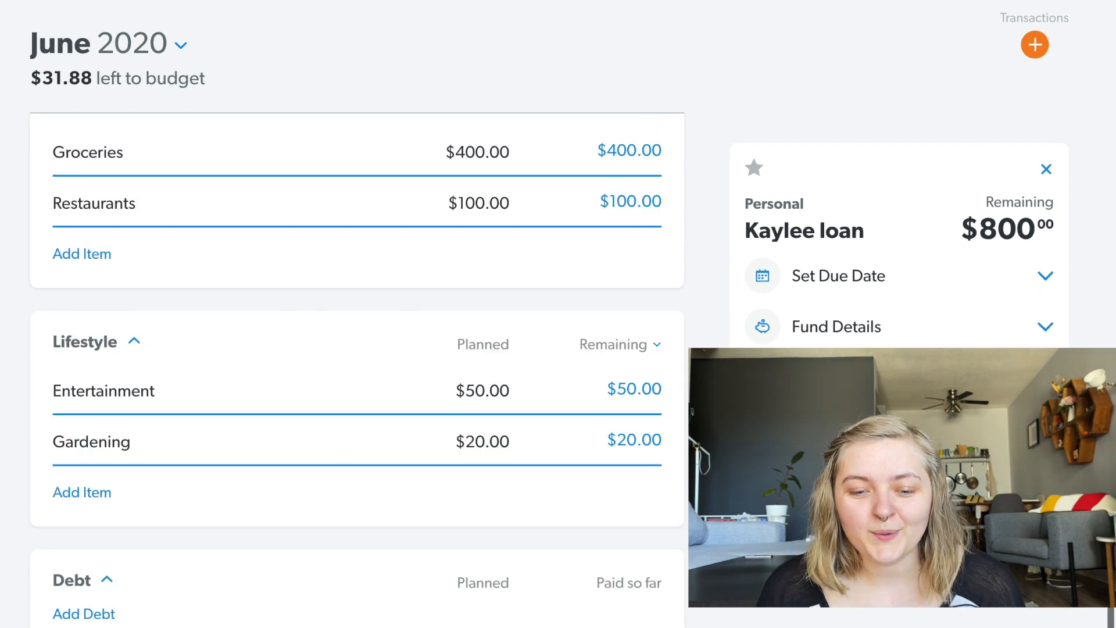
pyautogui.scroll(-1, 358, 375)
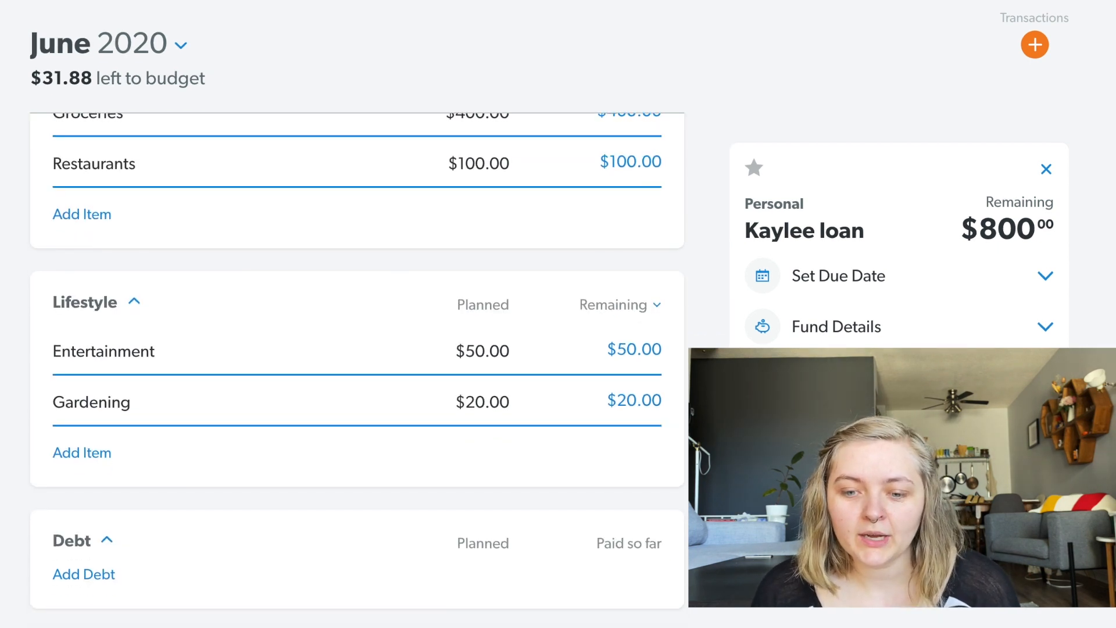